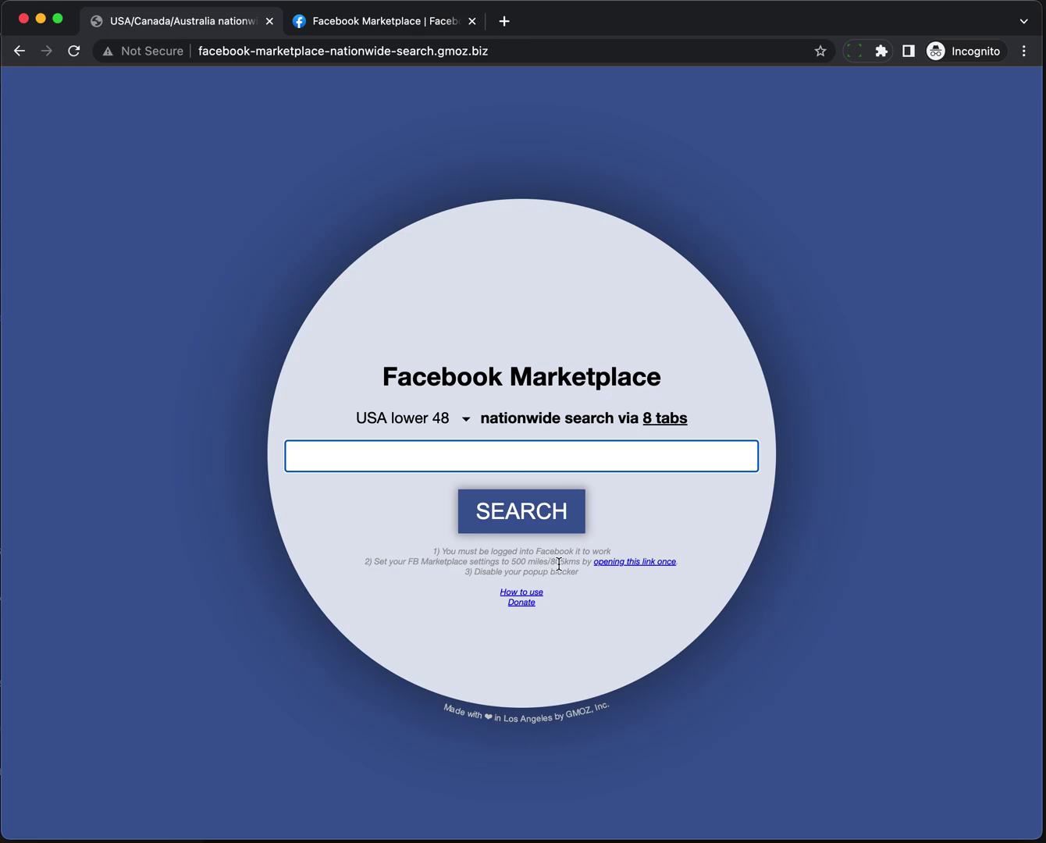
Step: Set the Mexico City Marketplace radius to 500 kilometres and return to the nationwide search page
click(373, 28)
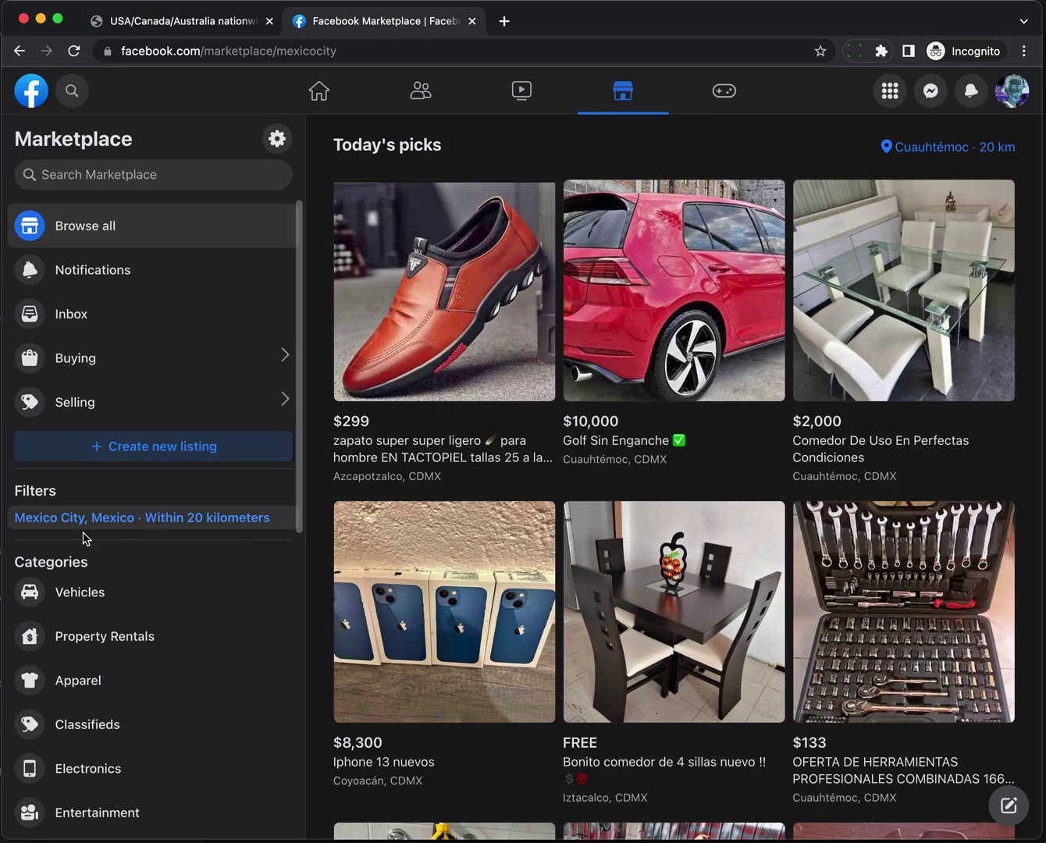
click(197, 528)
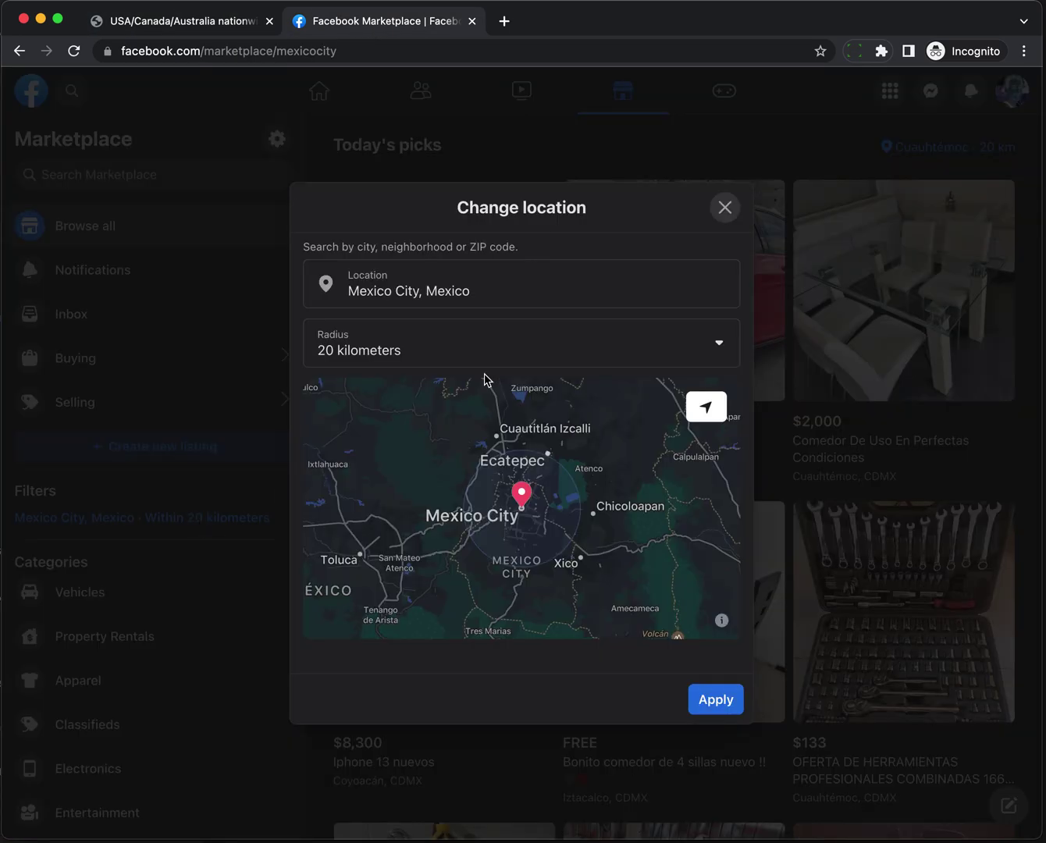
click(451, 357)
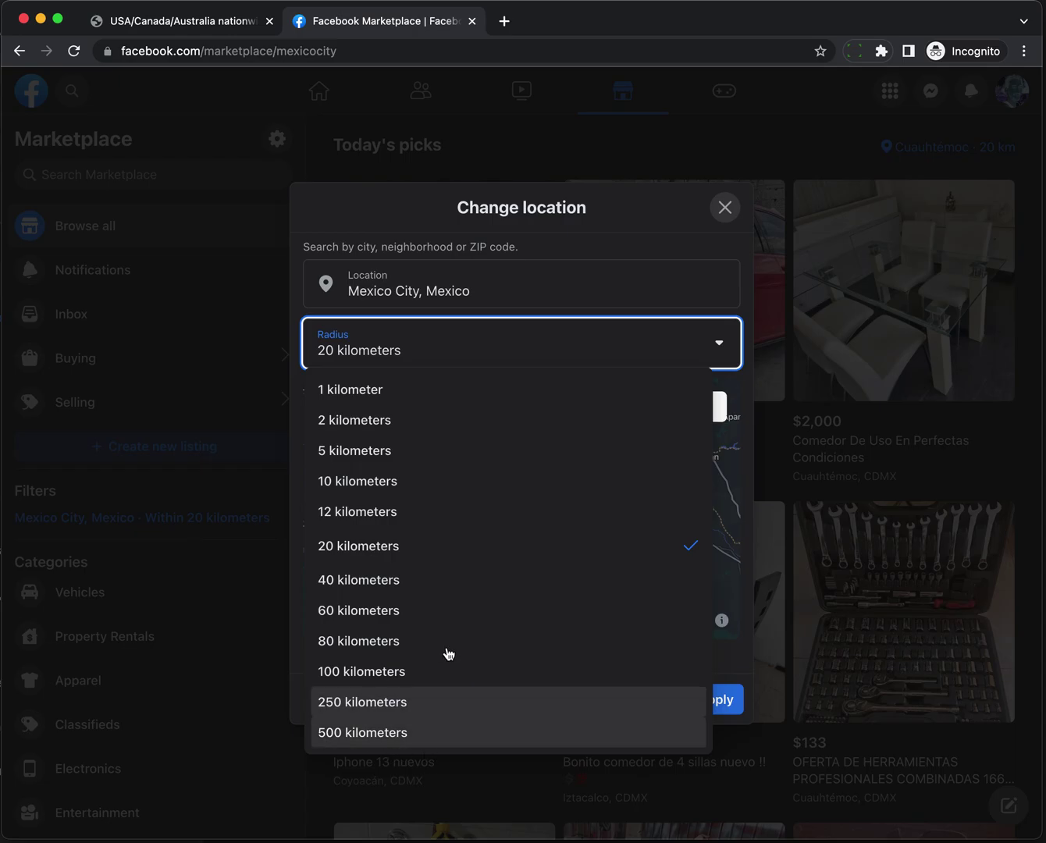
click(399, 735)
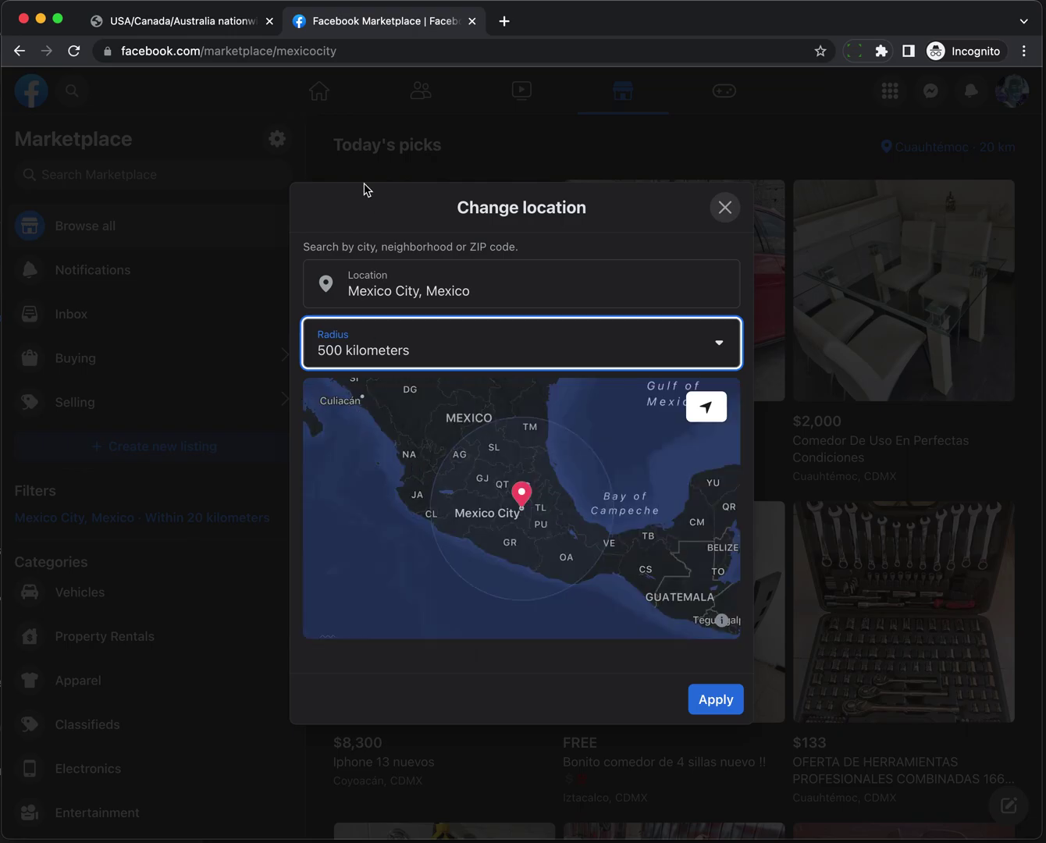
click(198, 30)
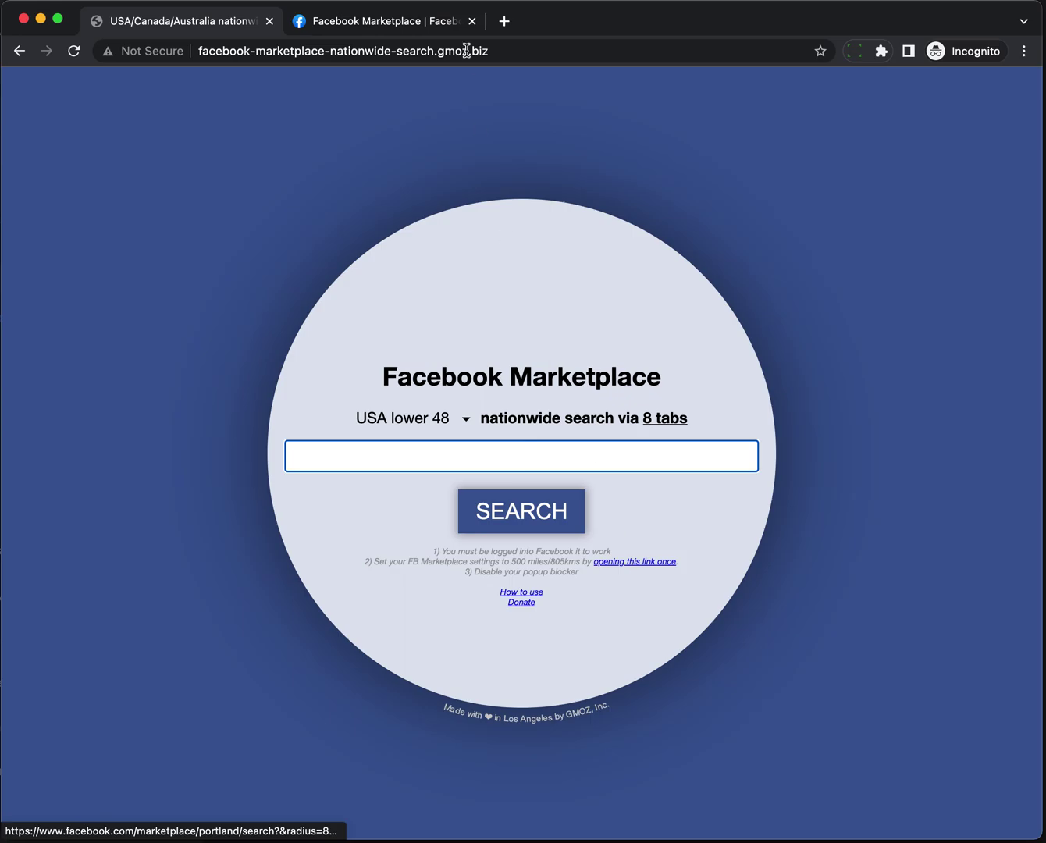
Step: Open Portland, Oregon Marketplace via the 805 km link, check the location settings, and reload
click(472, 21)
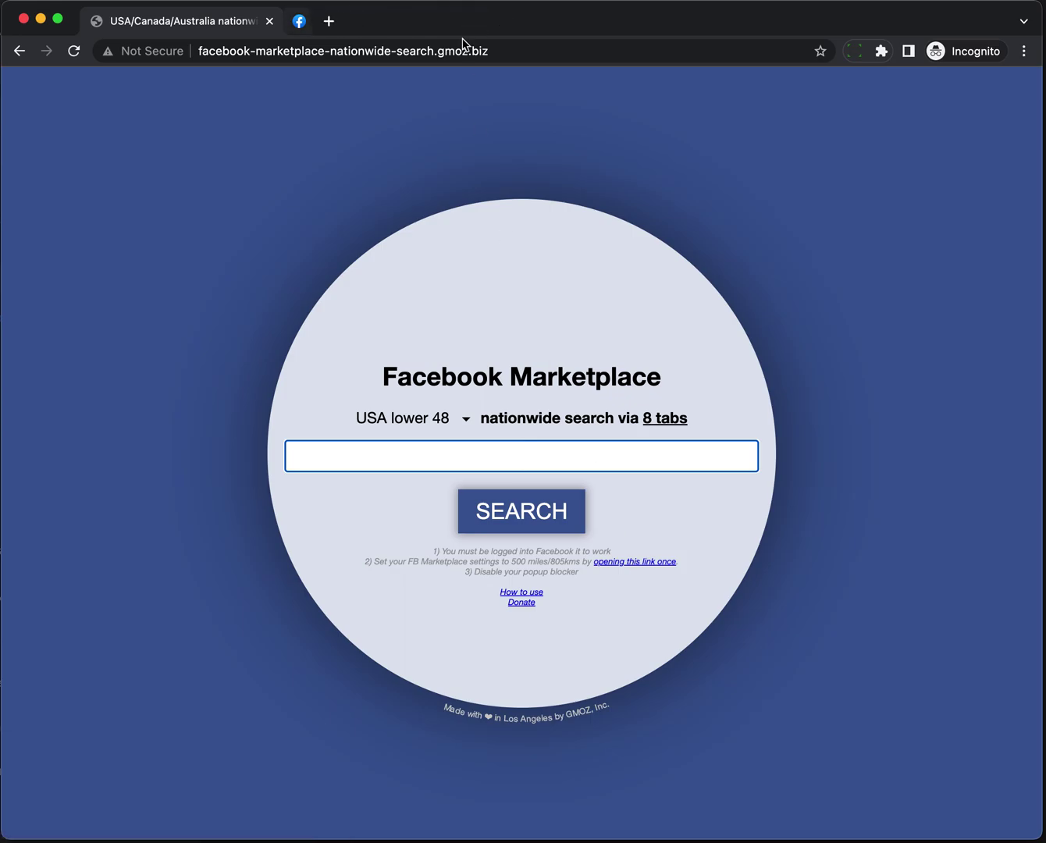
click(631, 566)
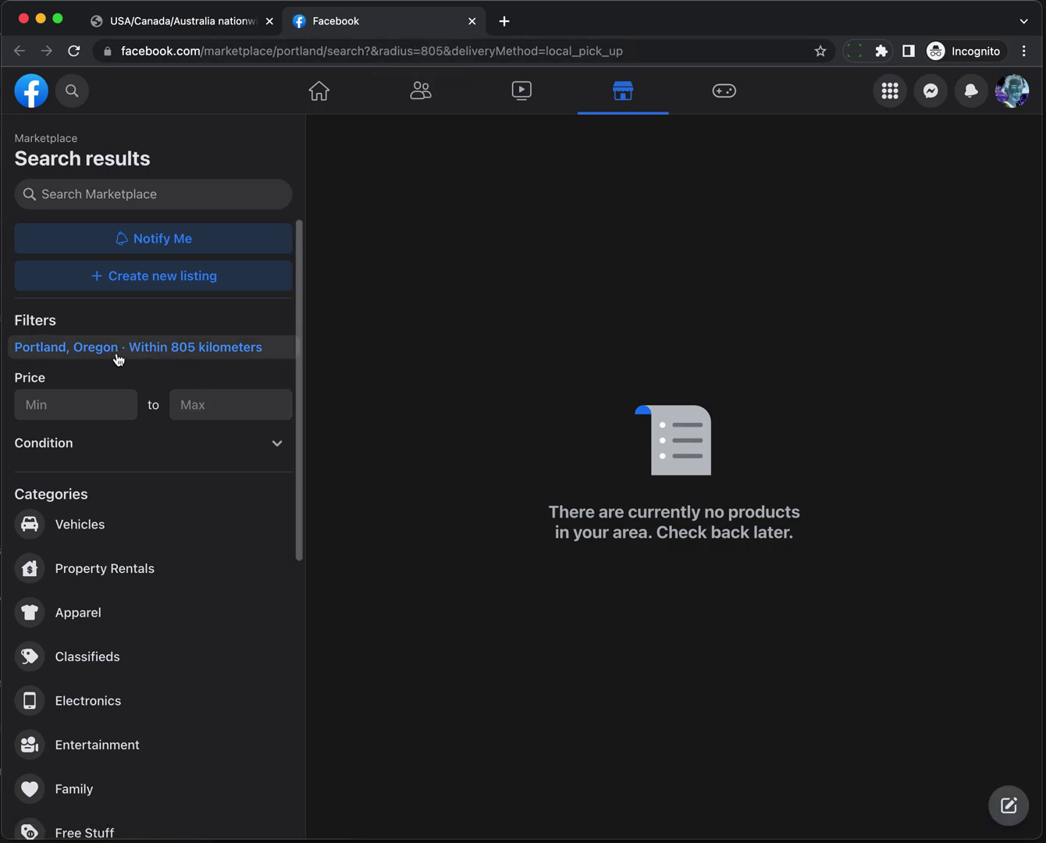
click(178, 348)
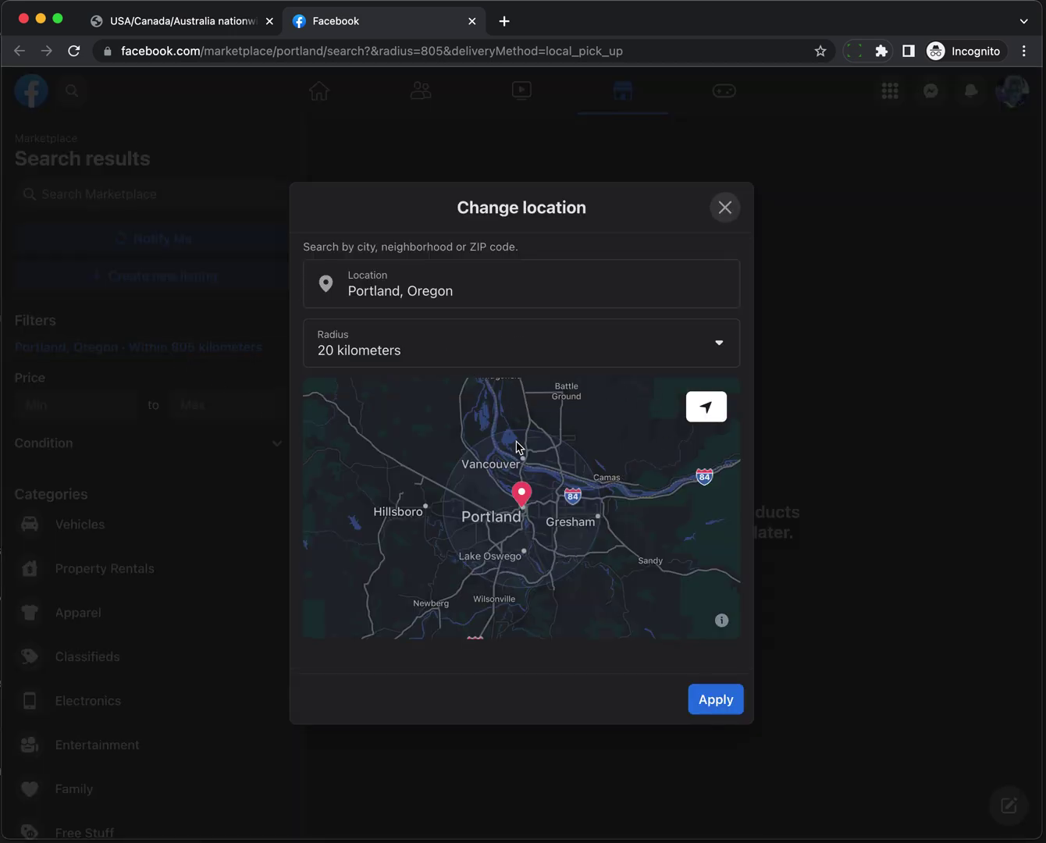
click(725, 206)
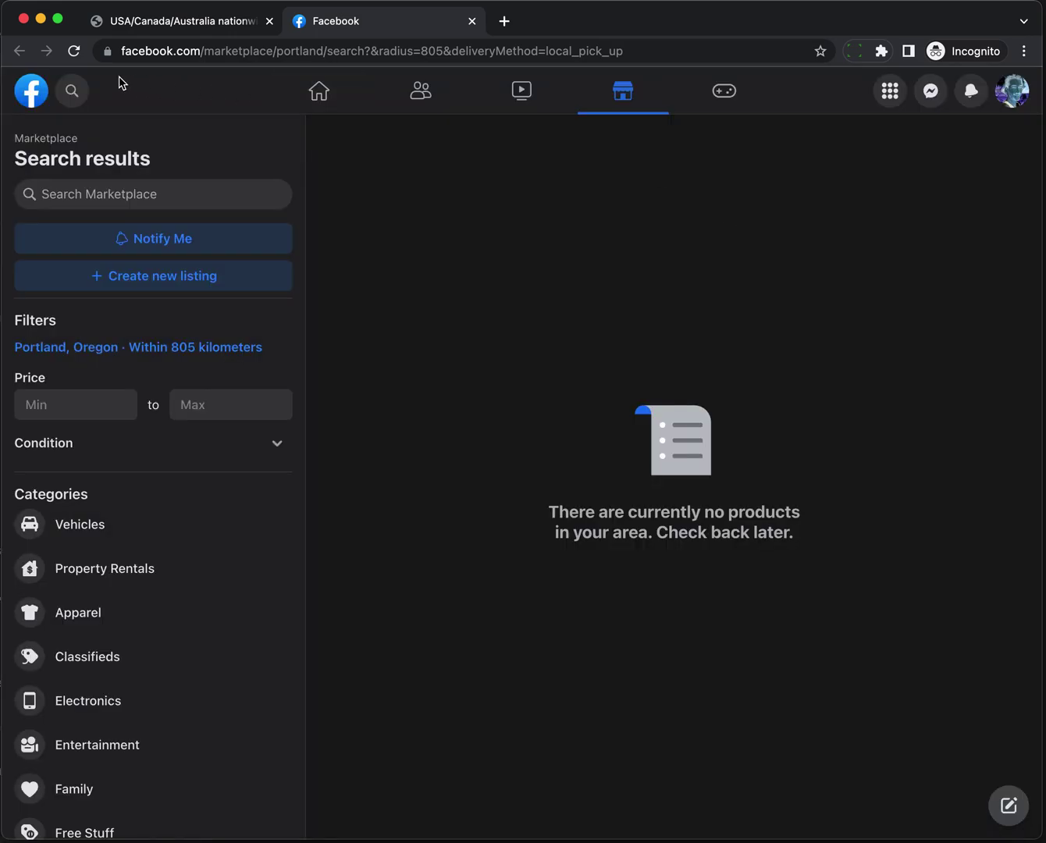
click(73, 50)
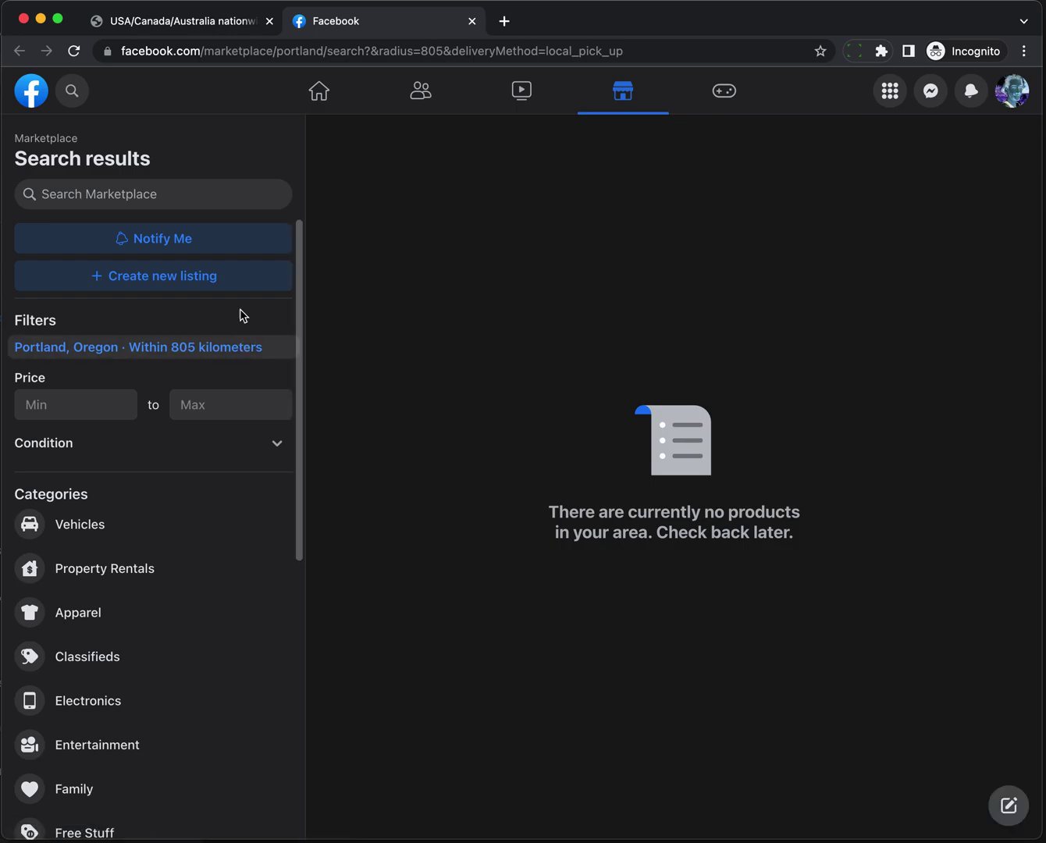
Step: Close the Portland tab and keep USA lower 48 as the mercedes search region
click(471, 20)
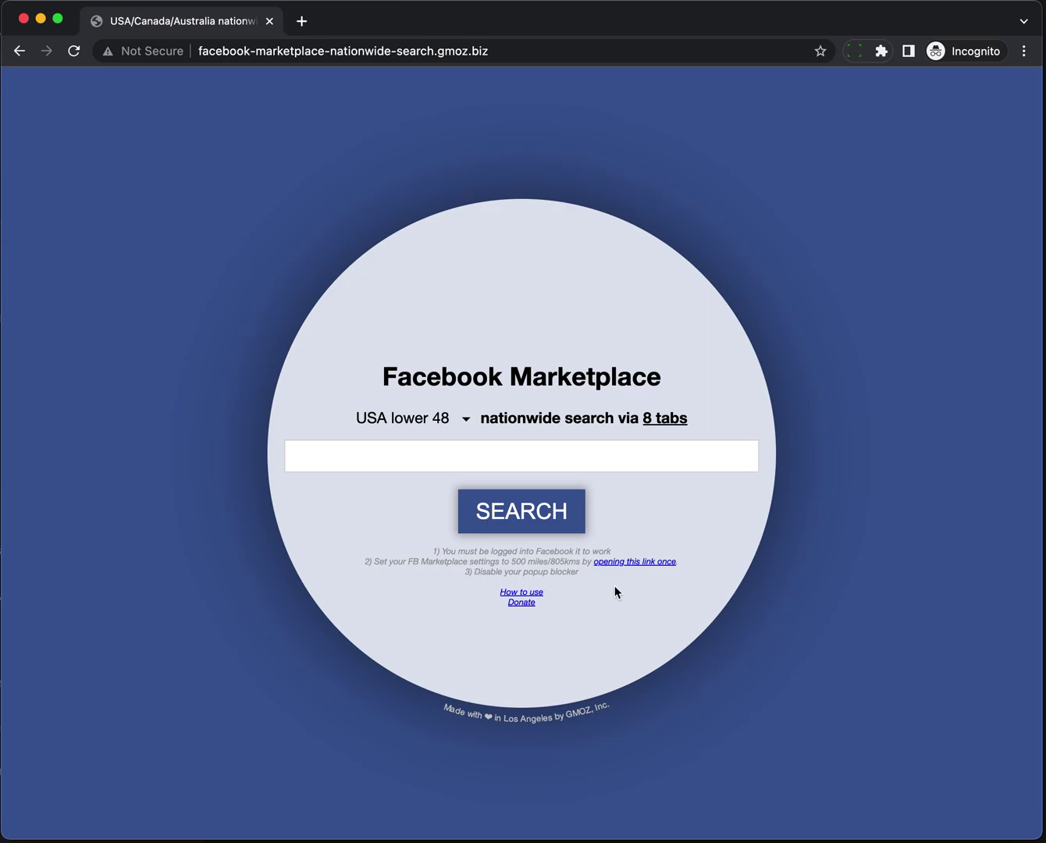
click(475, 462)
click(435, 421)
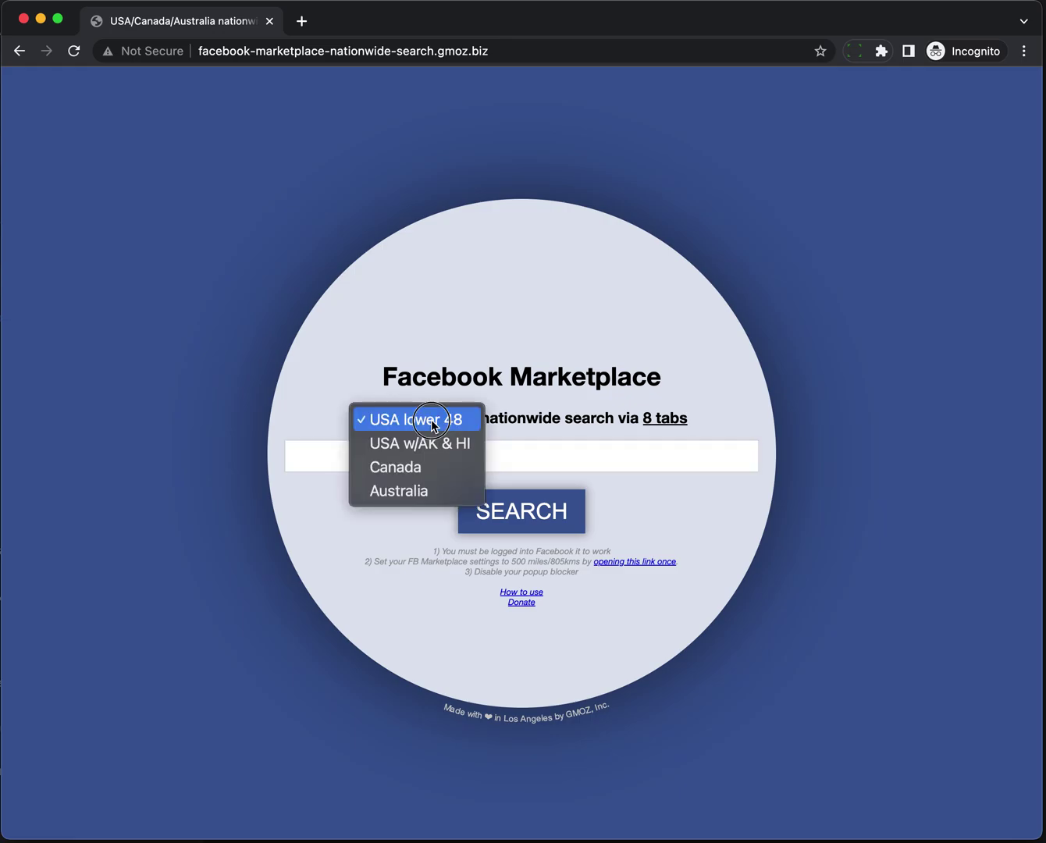
click(533, 453)
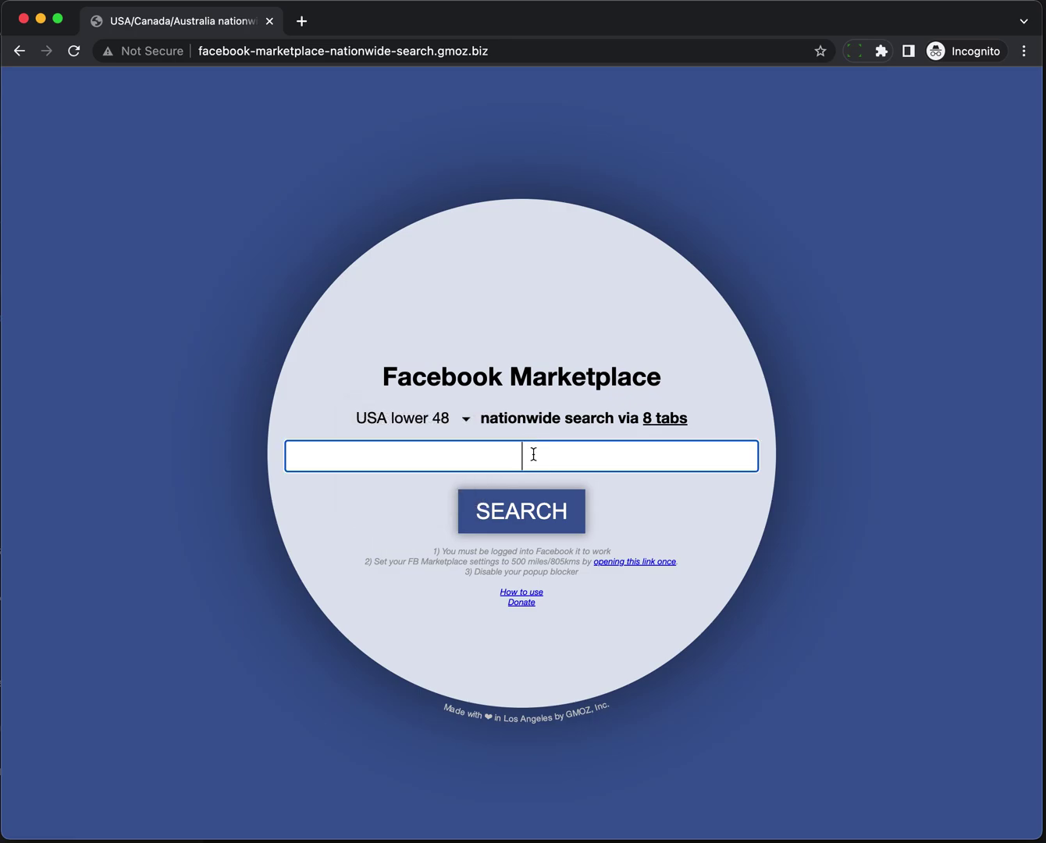
text(mercedes)
Step: Run the mercedes search and review the Jacksonville, Chicago, Dallas, Durango, Los Angeles and Portland tabs
key(Return)
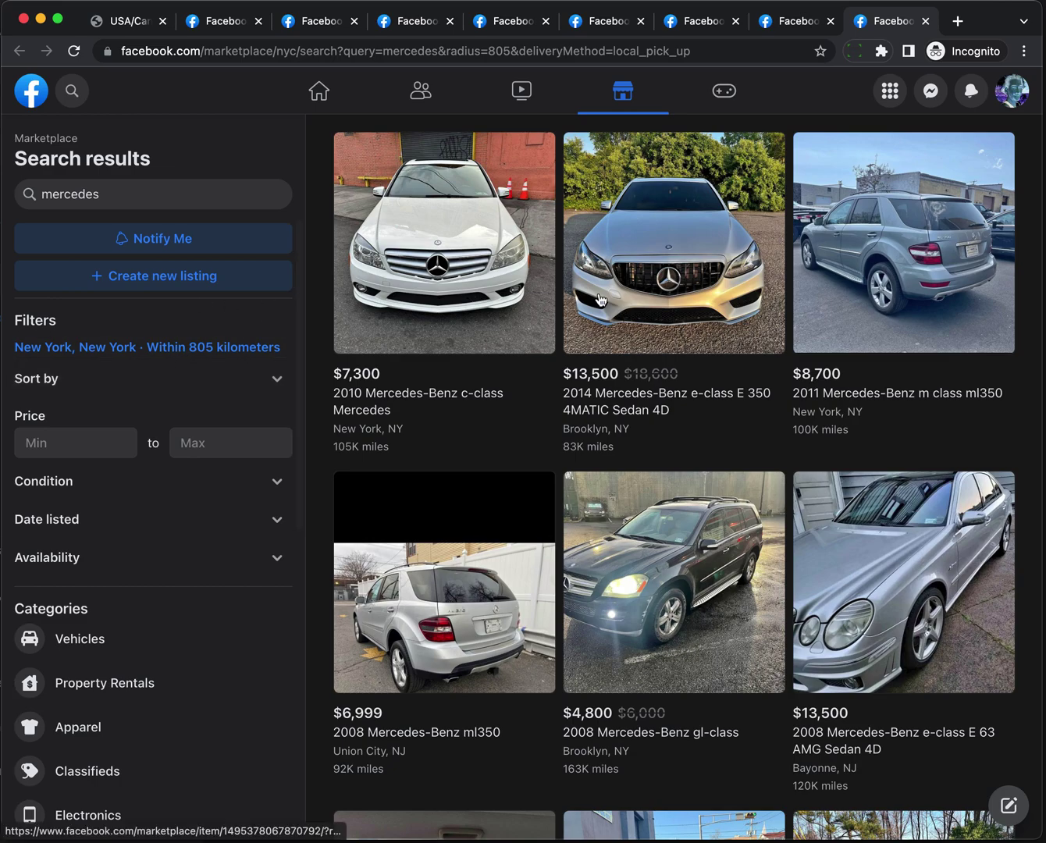
click(791, 25)
click(696, 23)
click(586, 24)
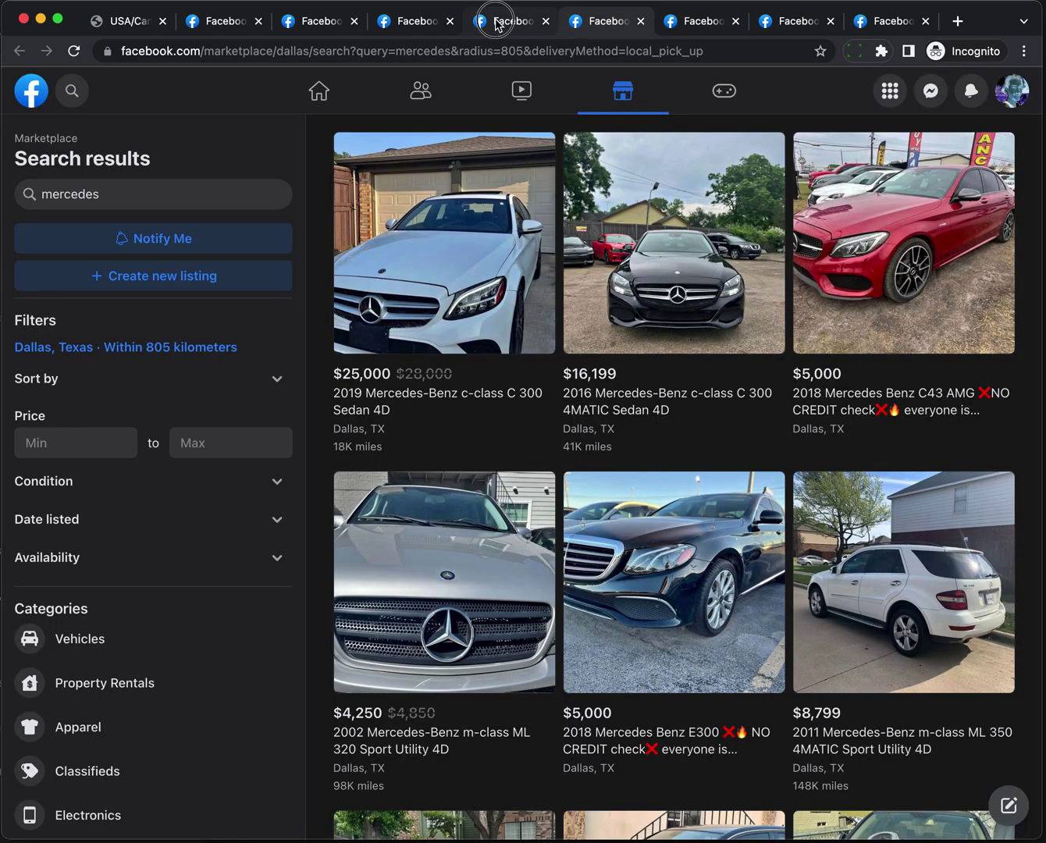
click(490, 22)
click(420, 25)
click(317, 25)
click(223, 28)
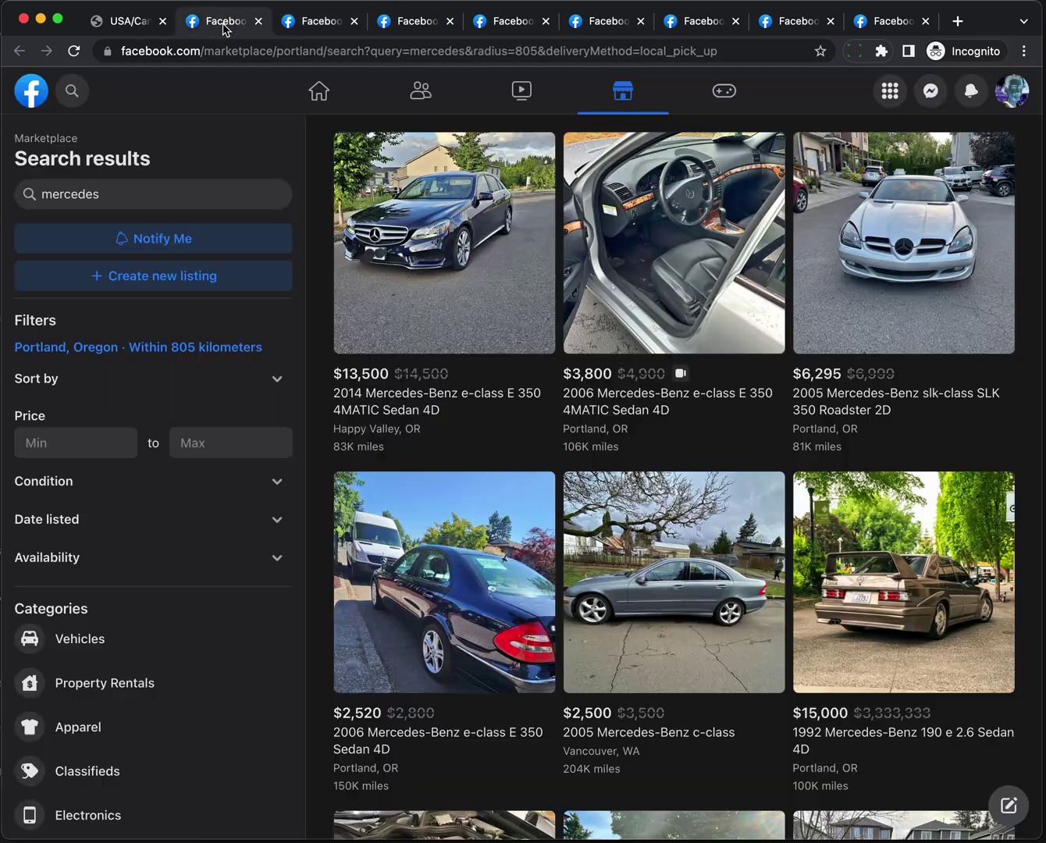
Step: Close the US result tabs and switch the search region to Canada
right_click(128, 27)
click(200, 236)
click(462, 418)
click(440, 470)
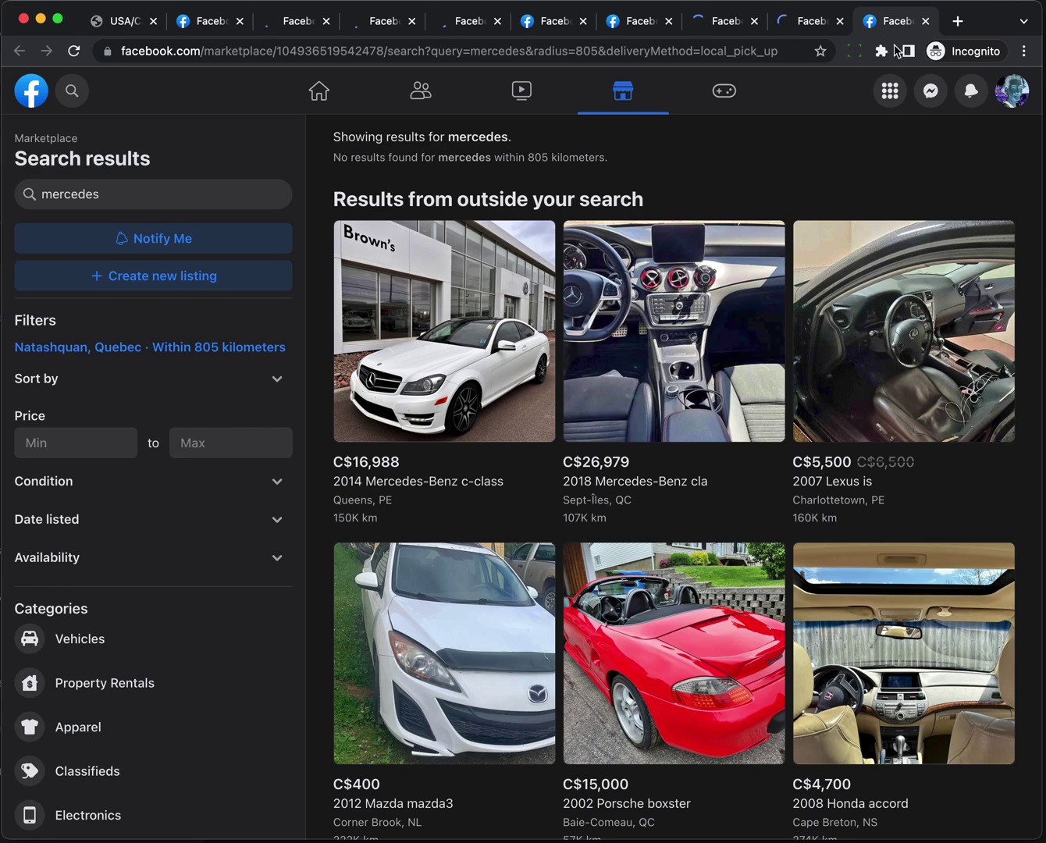
Step: Review Canadian mercedes tabs from Hawkesbury to Norman Wells, then return to the search page
click(806, 25)
click(726, 27)
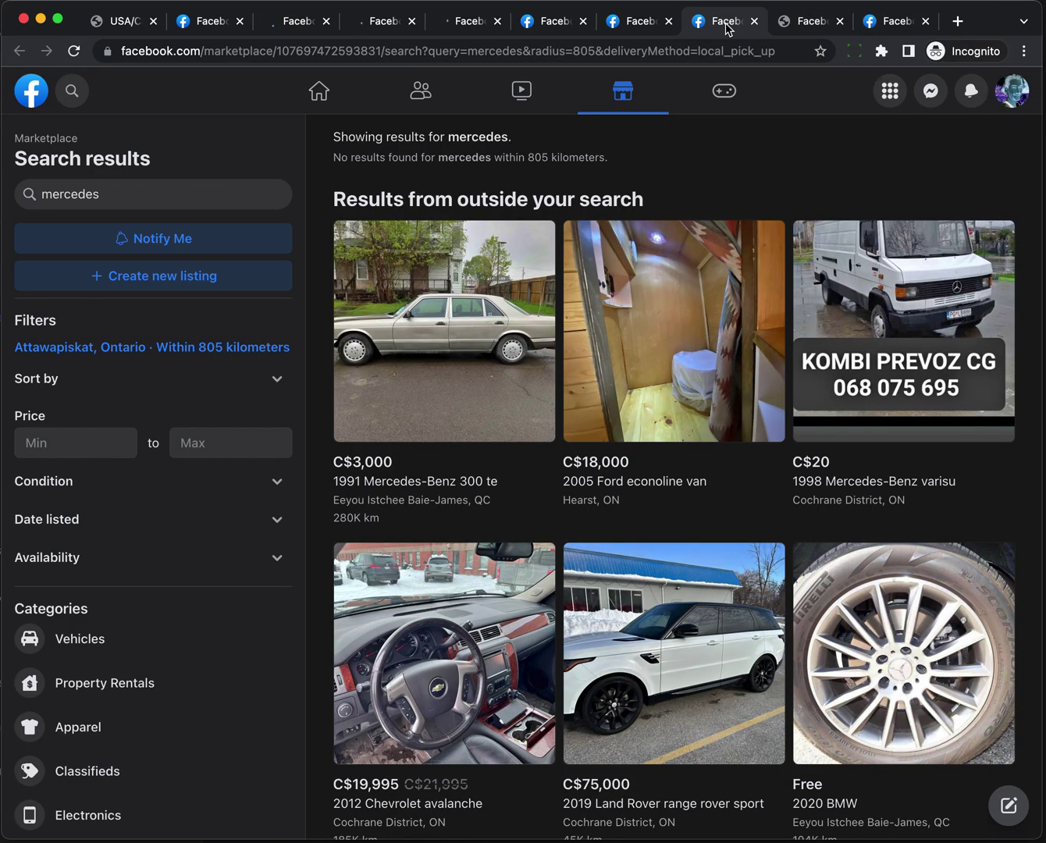
click(638, 24)
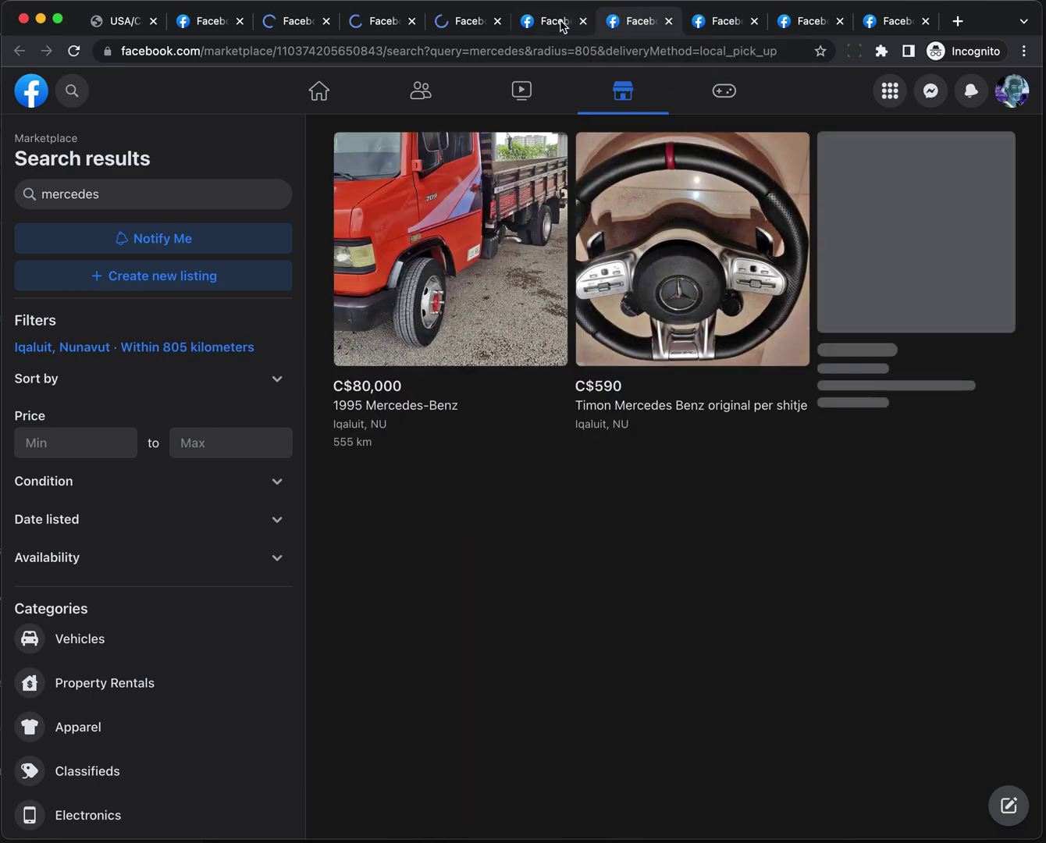
click(560, 25)
click(465, 31)
click(384, 33)
click(301, 29)
click(214, 25)
click(127, 26)
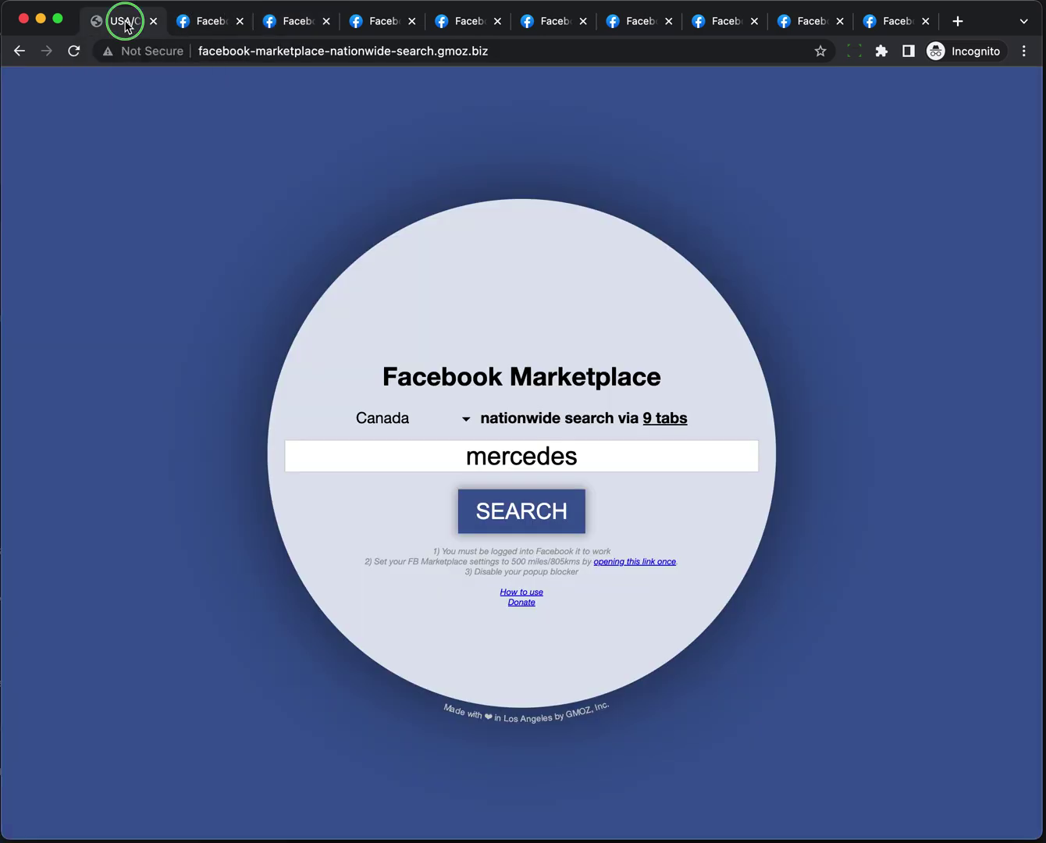
right_click(125, 22)
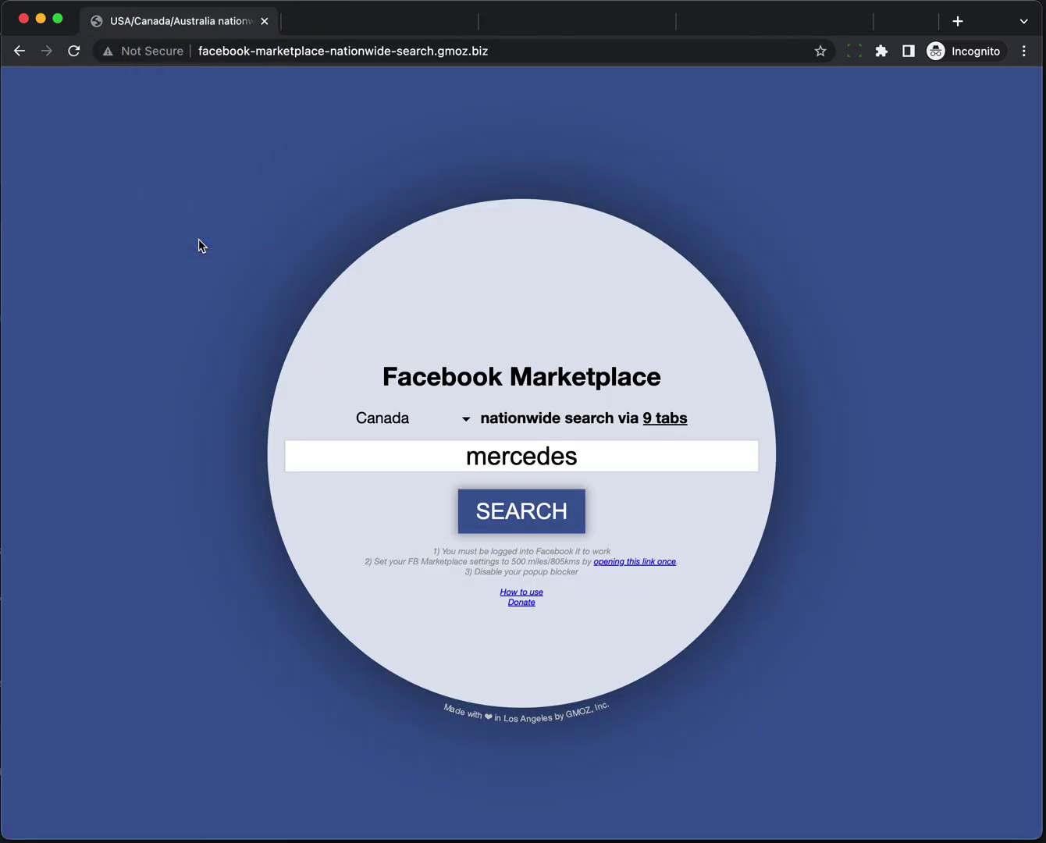